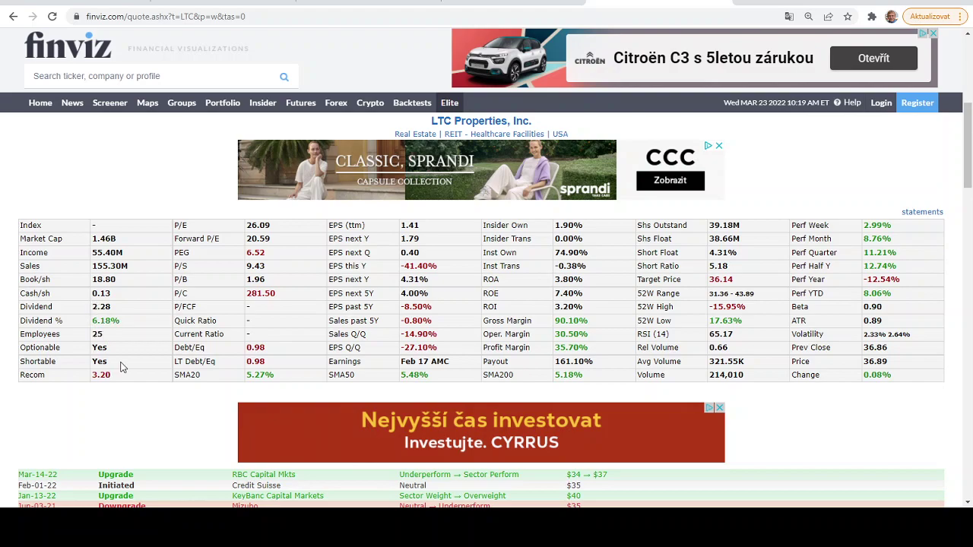
Switch from the LTC quote to Omega Healthcare's income statement on Seeking Alpha and review revenue, operating income and net income by year.
{"action": "scroll", "coordinate": [120, 367], "scroll_direction": "up", "scroll_amount": 3}
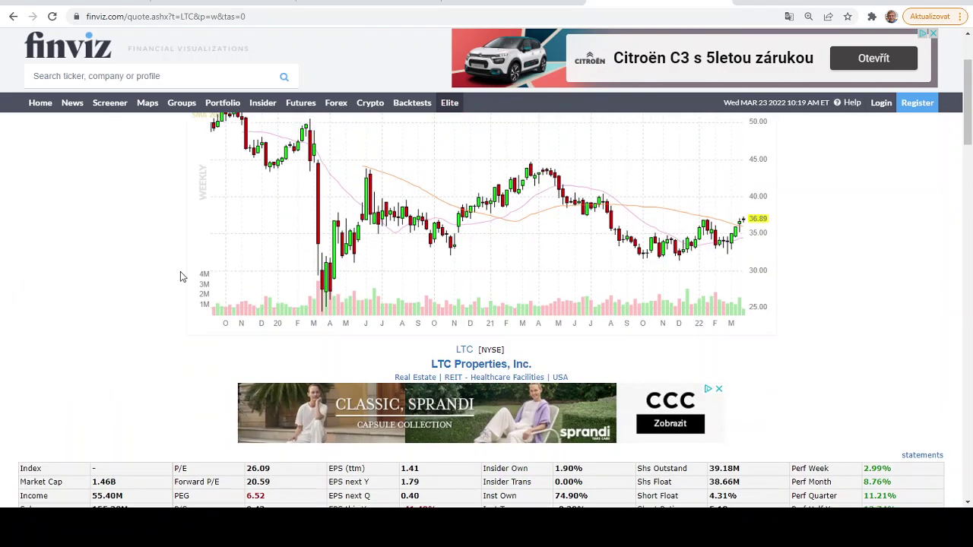
{"action": "left_click", "coordinate": [218, 1]}
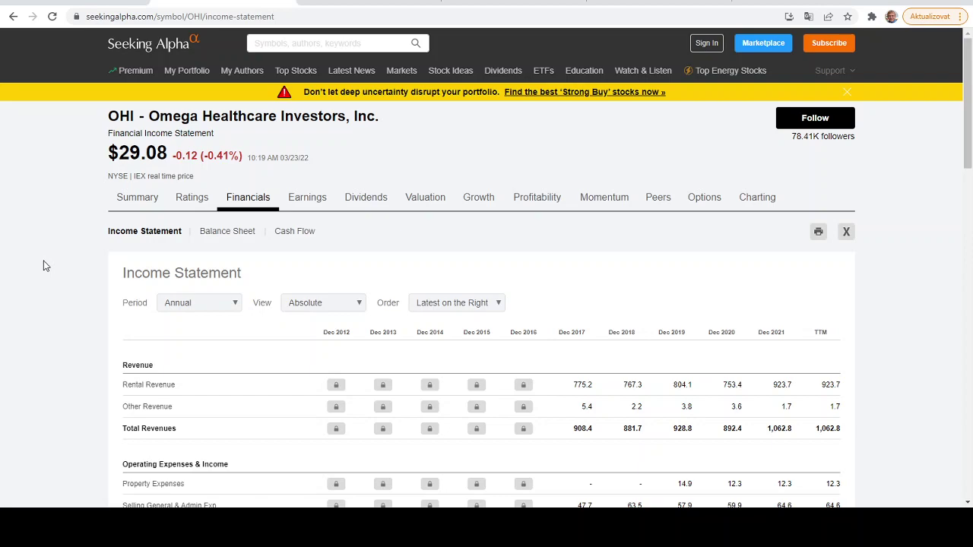
{"action": "scroll", "coordinate": [43, 265], "scroll_direction": "down", "scroll_amount": 1}
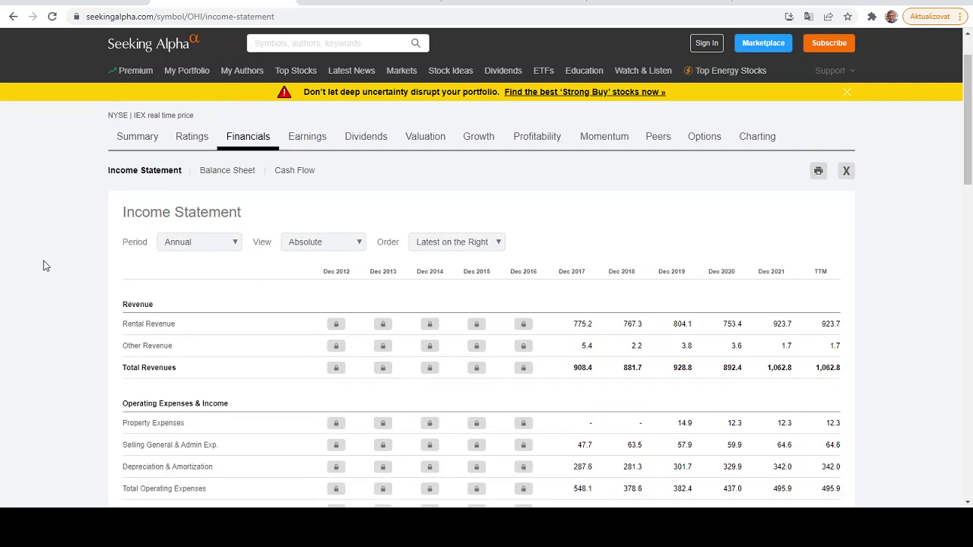
{"action": "scroll", "coordinate": [43, 266], "scroll_direction": "down", "scroll_amount": 2}
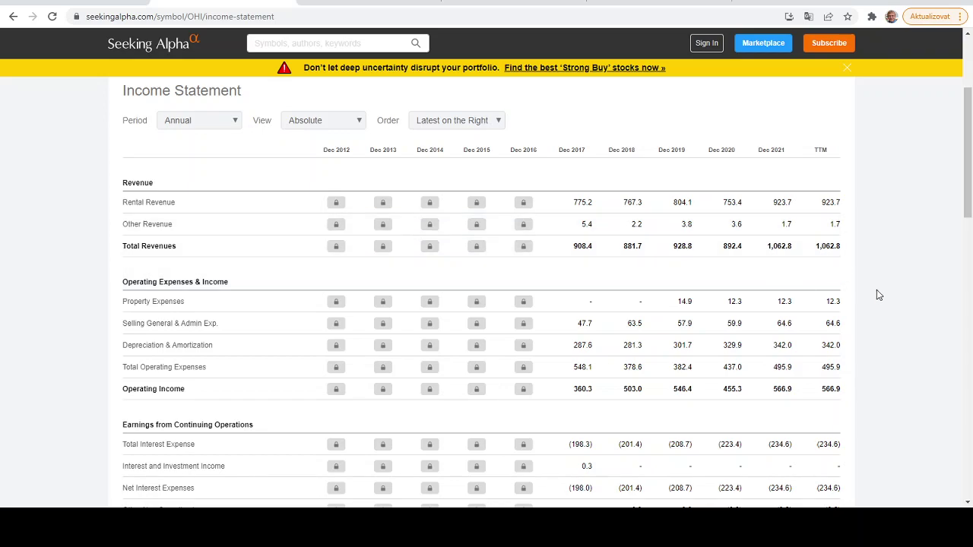
{"action": "scroll", "coordinate": [878, 297], "scroll_direction": "down", "scroll_amount": 4}
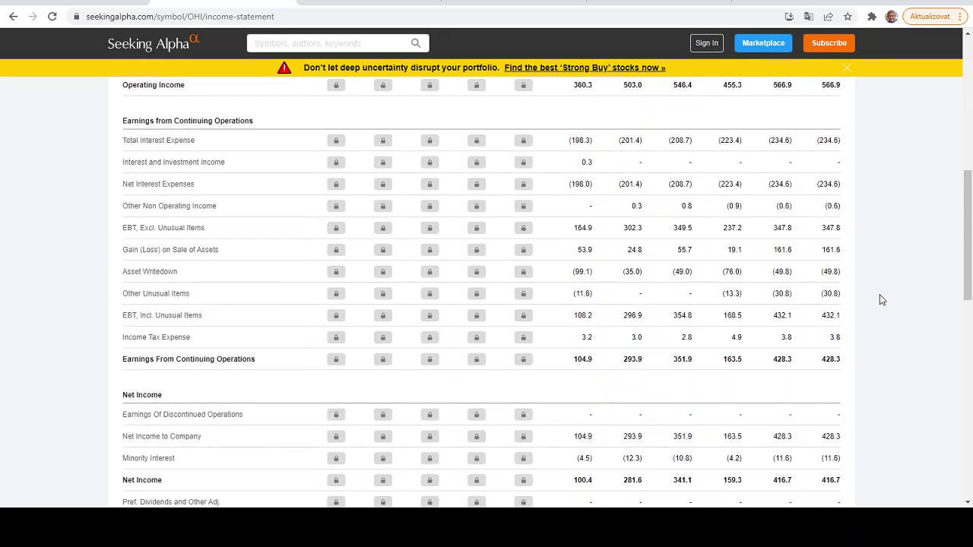
{"action": "scroll", "coordinate": [880, 299], "scroll_direction": "down", "scroll_amount": 3}
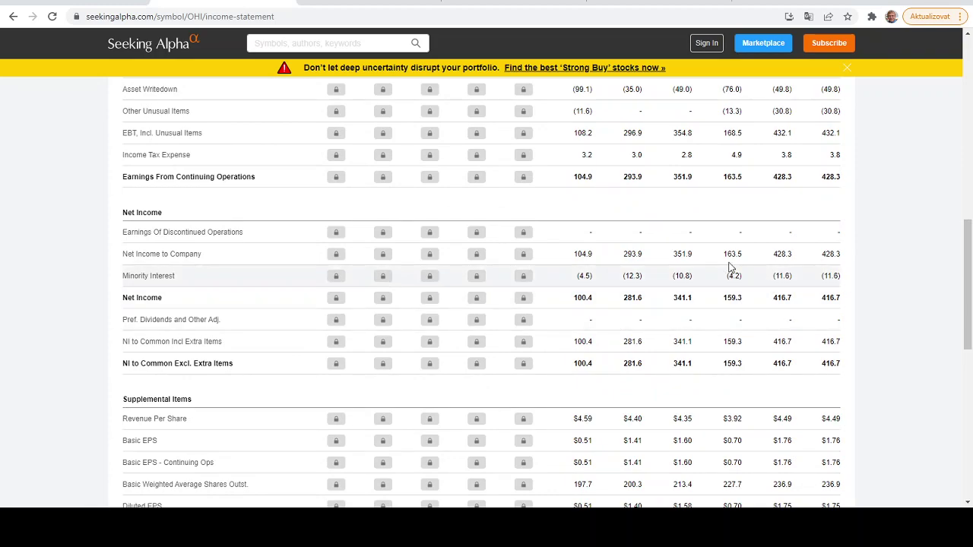
{"action": "scroll", "coordinate": [739, 315], "scroll_direction": "up", "scroll_amount": 7}
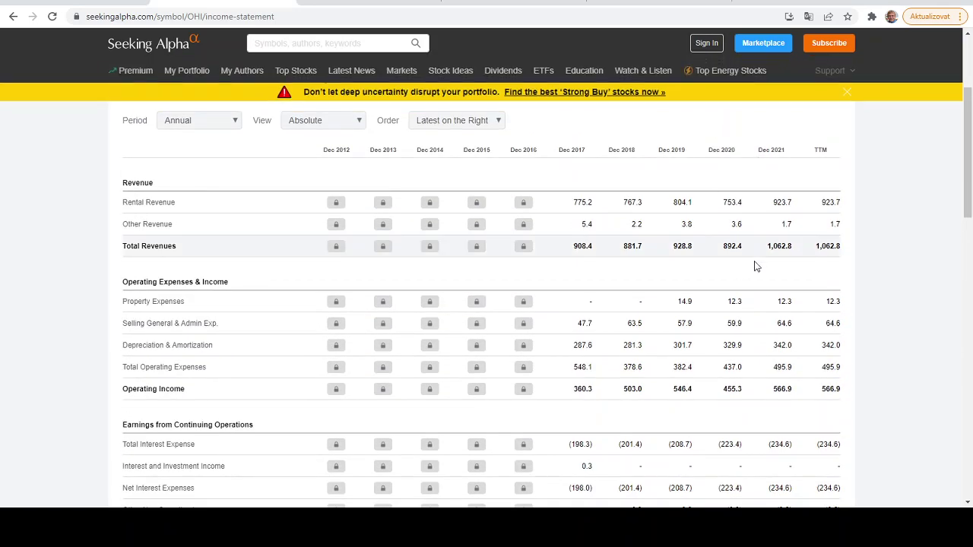
{"action": "scroll", "coordinate": [741, 314], "scroll_direction": "down", "scroll_amount": 7}
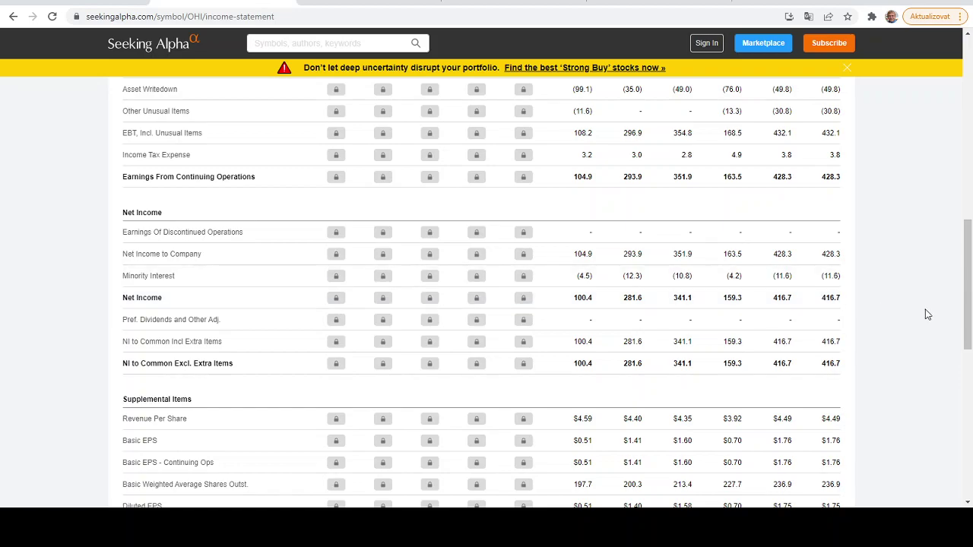
Examine the income statement's supplemental items, including dividend per share, payout ratio, FFO and FFO payout ratio.
{"action": "scroll", "coordinate": [927, 314], "scroll_direction": "down", "scroll_amount": 3}
{"action": "scroll", "coordinate": [927, 315], "scroll_direction": "down", "scroll_amount": 1}
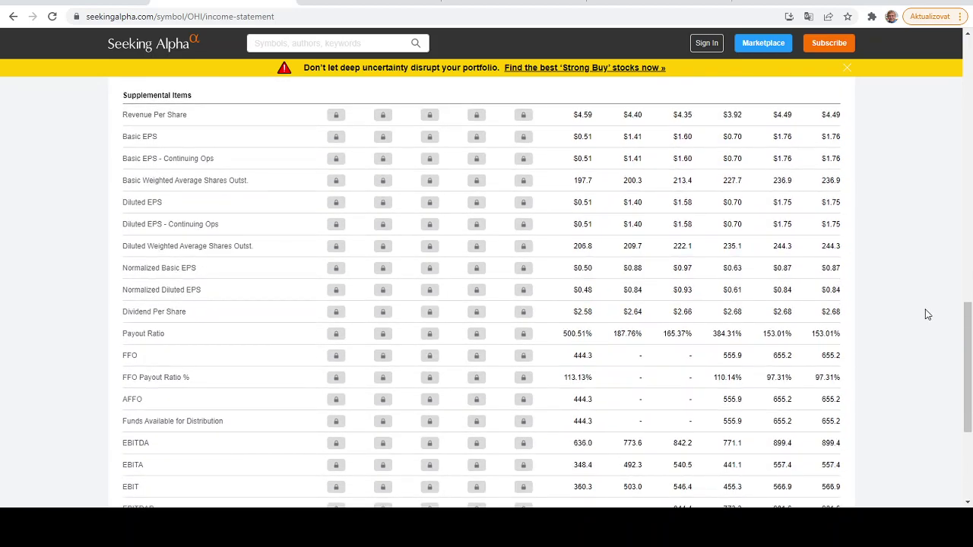
{"action": "scroll", "coordinate": [927, 315], "scroll_direction": "down", "scroll_amount": 1}
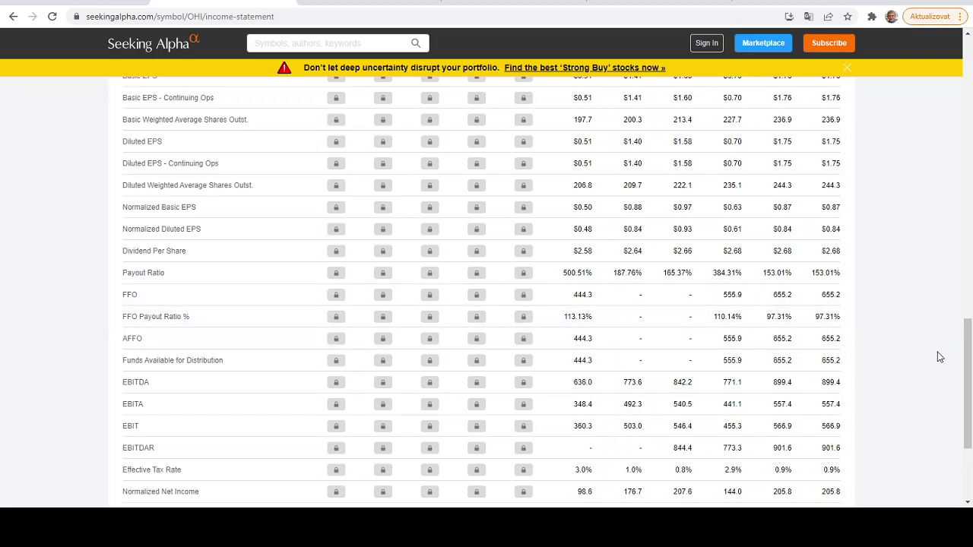
{"action": "scroll", "coordinate": [938, 354], "scroll_direction": "up", "scroll_amount": 2}
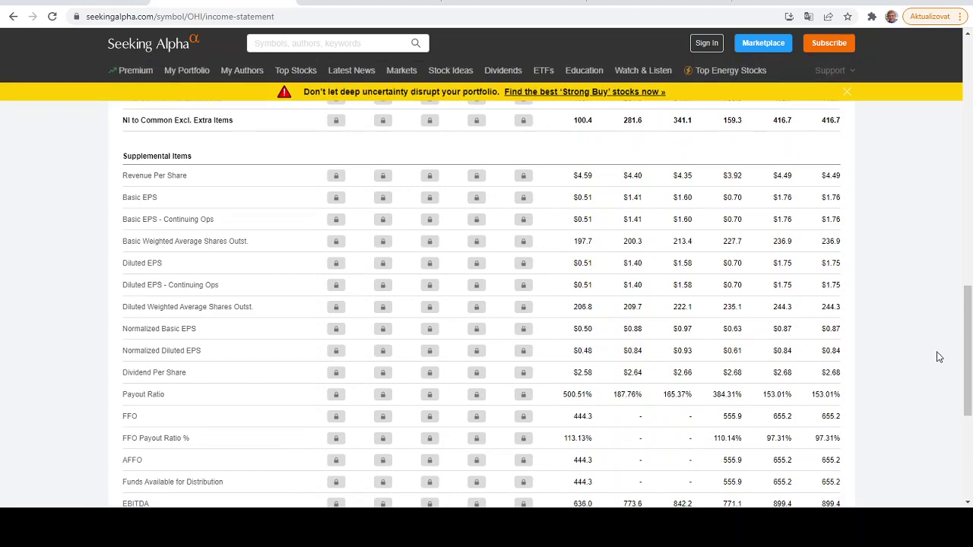
{"action": "scroll", "coordinate": [938, 358], "scroll_direction": "down", "scroll_amount": 3}
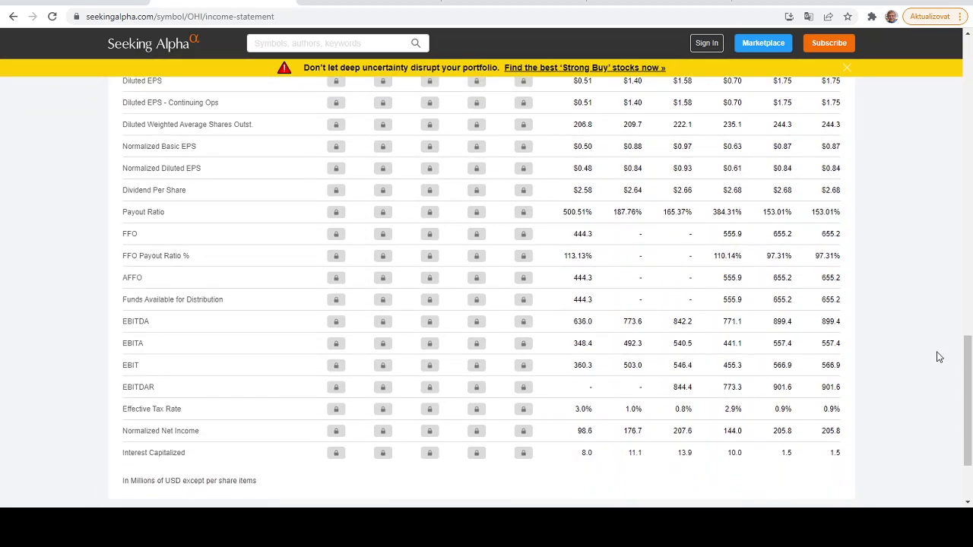
Open OHI's balance sheet and review its assets, liabilities, equity and supplemental items.
{"action": "scroll", "coordinate": [938, 355], "scroll_direction": "up", "scroll_amount": 15}
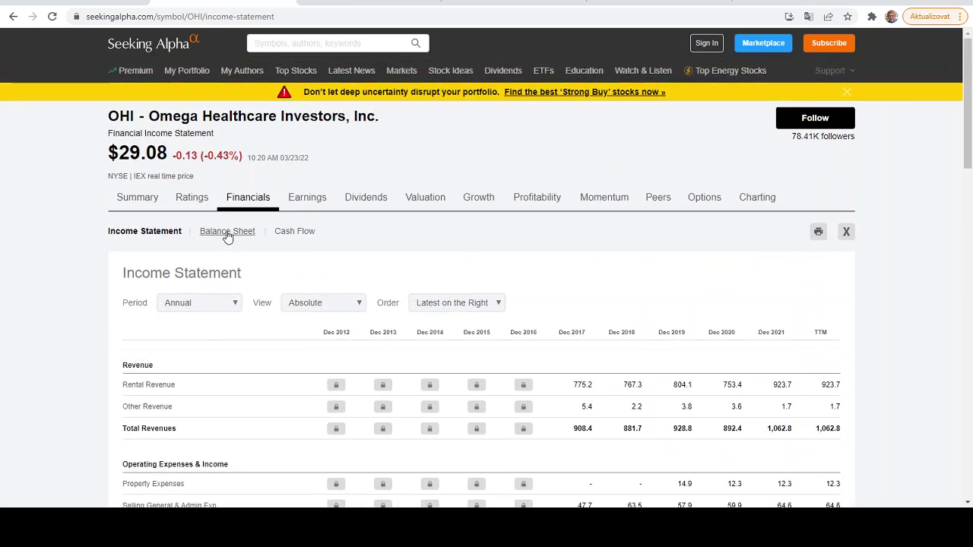
{"action": "left_click", "coordinate": [228, 233]}
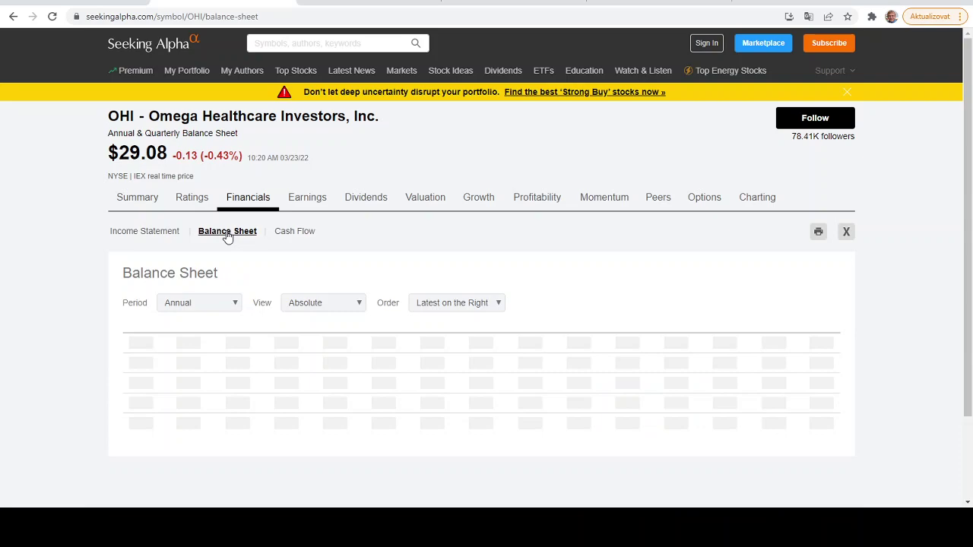
{"action": "scroll", "coordinate": [30, 265], "scroll_direction": "down", "scroll_amount": 3}
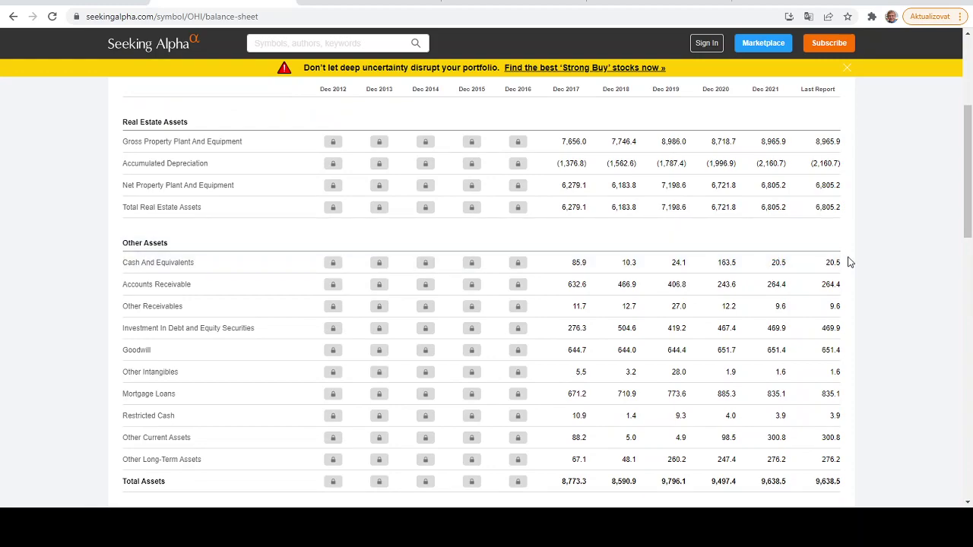
{"action": "scroll", "coordinate": [872, 294], "scroll_direction": "down", "scroll_amount": 2}
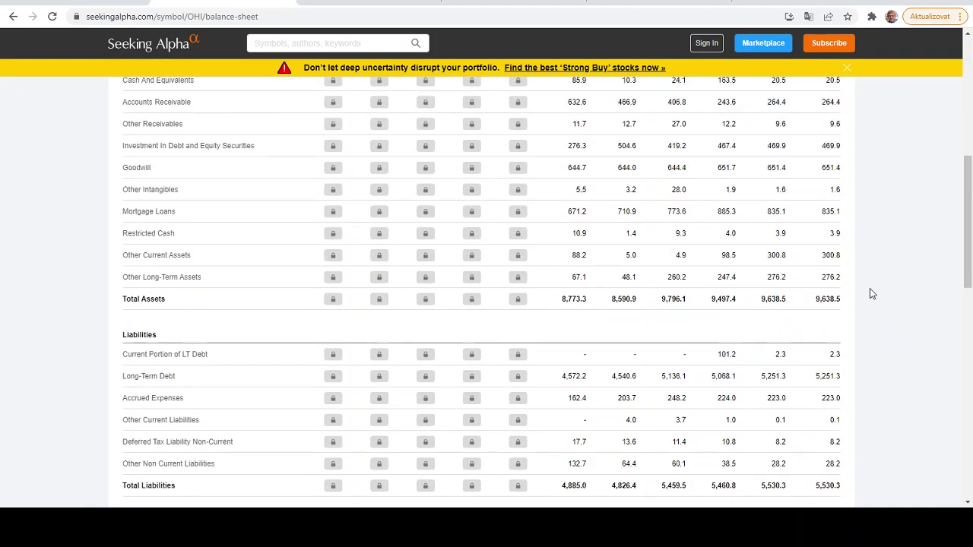
{"action": "scroll", "coordinate": [872, 294], "scroll_direction": "up", "scroll_amount": 2}
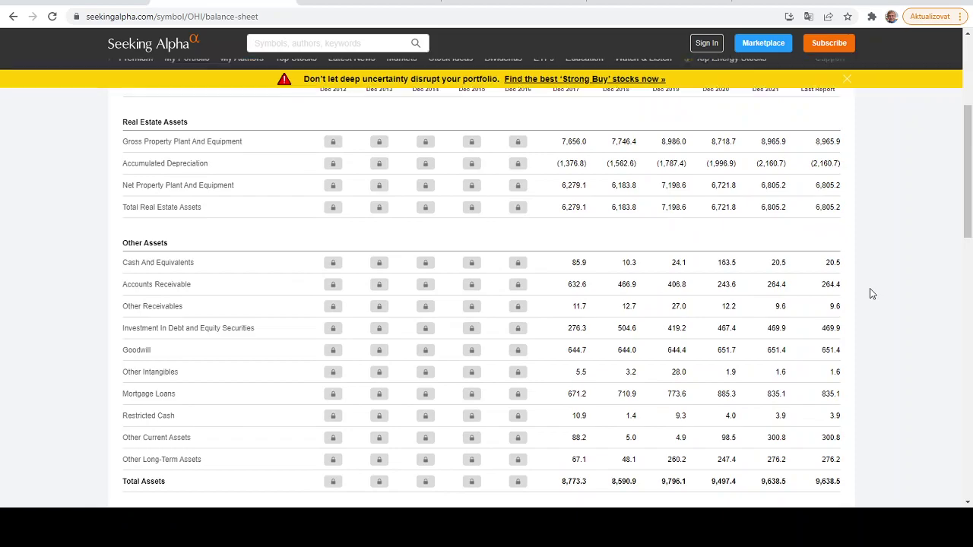
{"action": "scroll", "coordinate": [872, 294], "scroll_direction": "down", "scroll_amount": 2}
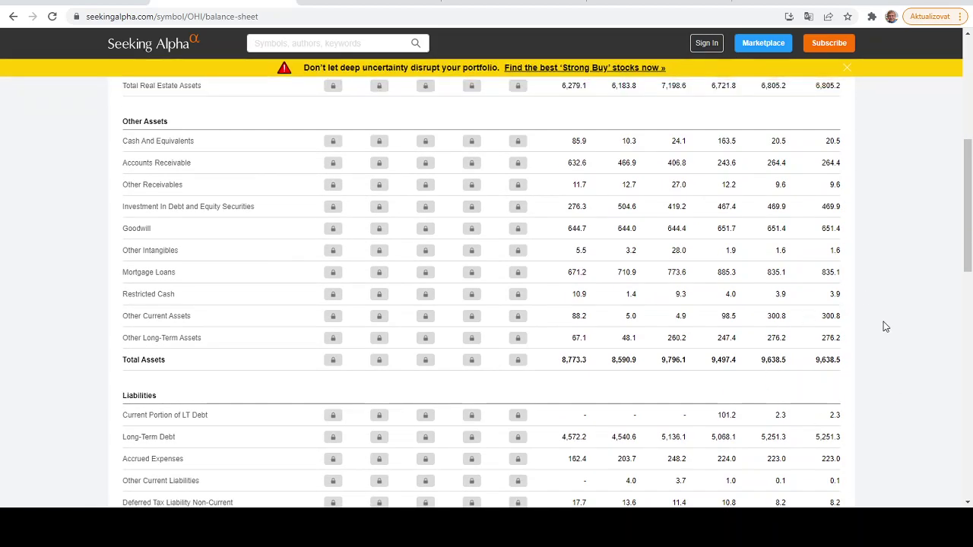
{"action": "scroll", "coordinate": [884, 326], "scroll_direction": "down", "scroll_amount": 4}
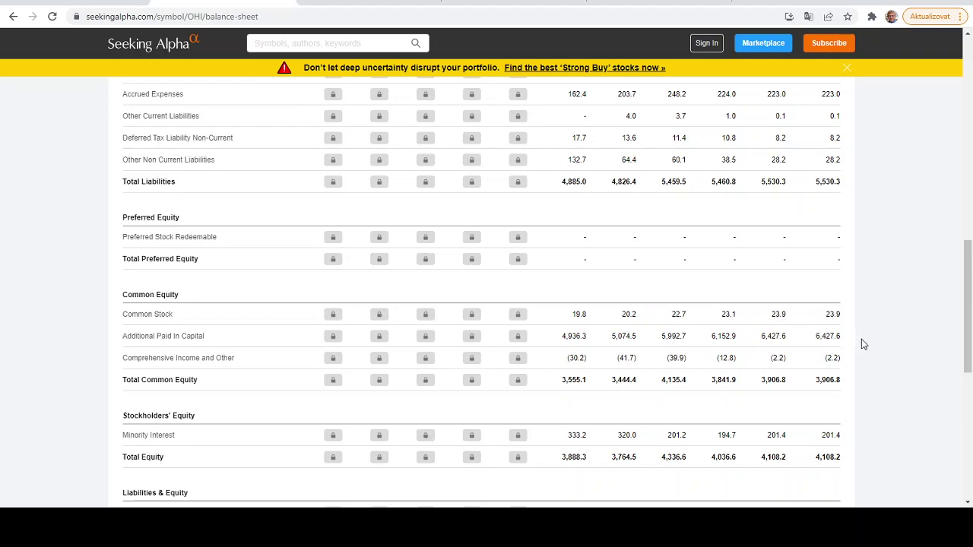
{"action": "scroll", "coordinate": [861, 339], "scroll_direction": "down", "scroll_amount": 5}
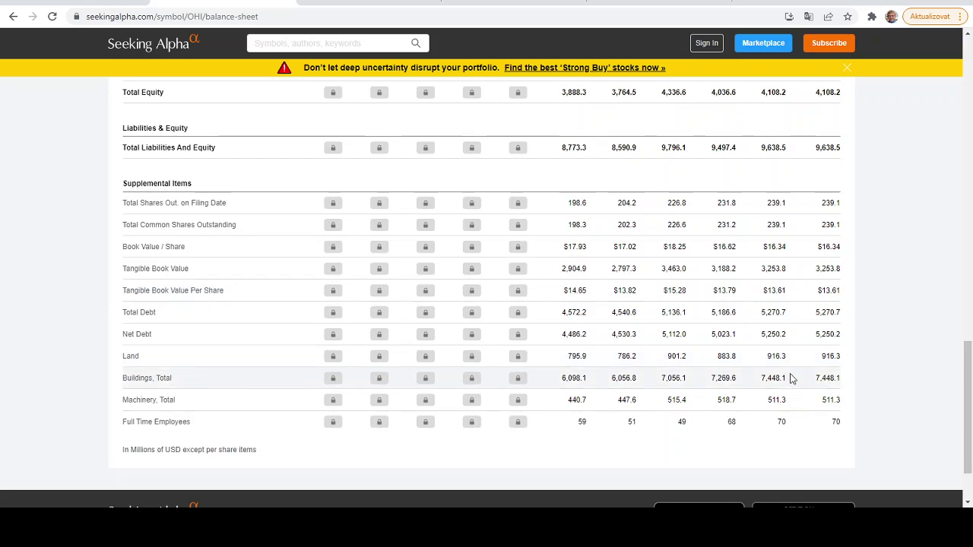
Open OHI's cash flow statement and examine the operating, investing, financing and supplemental cash flow items.
{"action": "scroll", "coordinate": [788, 384], "scroll_direction": "up", "scroll_amount": 13}
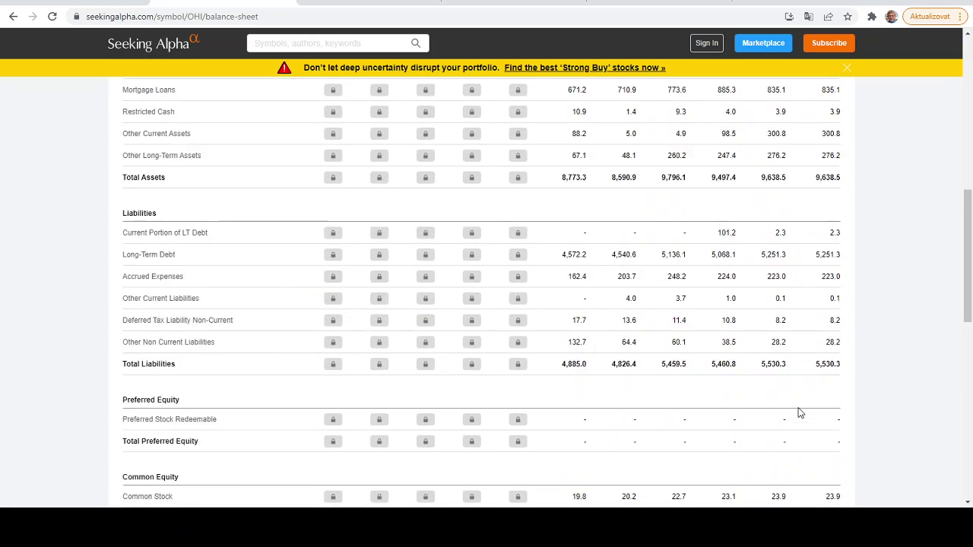
{"action": "scroll", "coordinate": [798, 411], "scroll_direction": "up", "scroll_amount": 2}
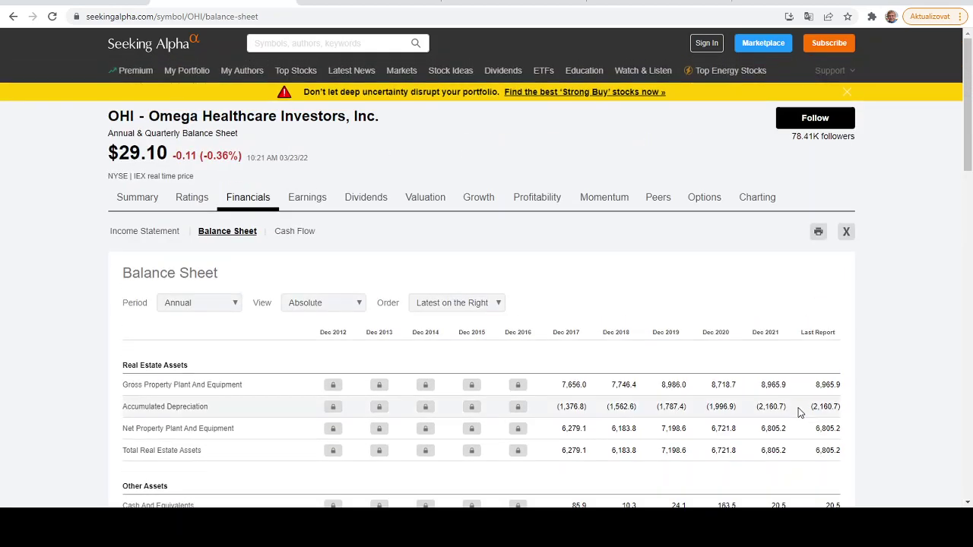
{"action": "left_click", "coordinate": [294, 232]}
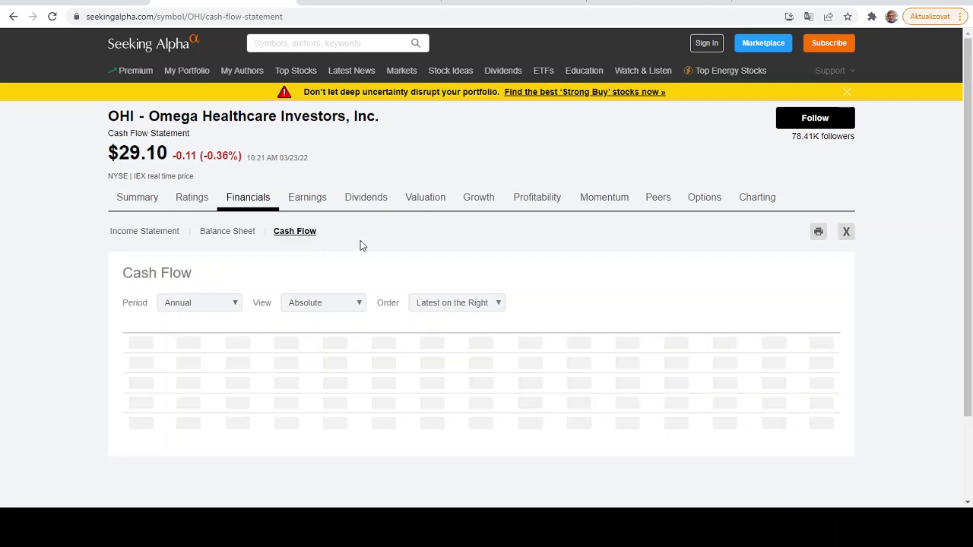
{"action": "scroll", "coordinate": [183, 297], "scroll_direction": "down", "scroll_amount": 4}
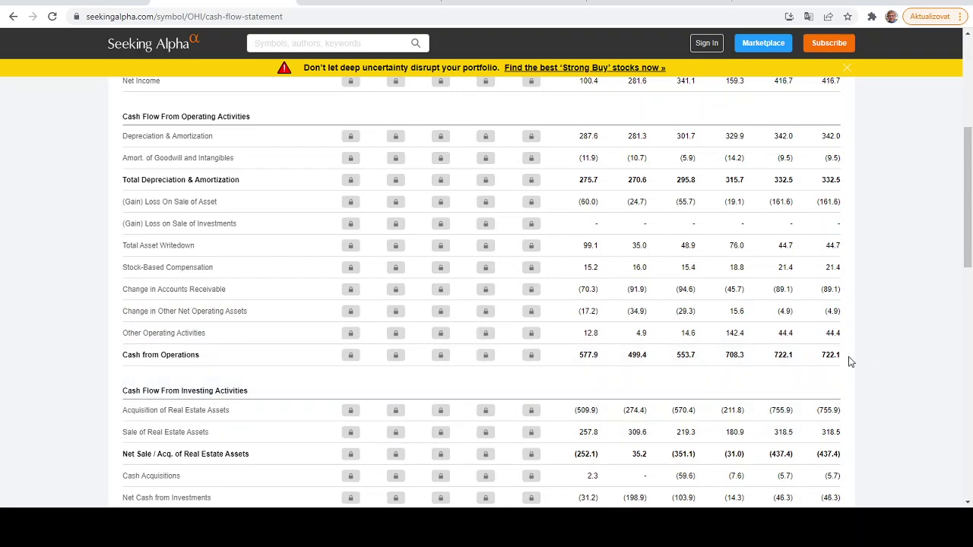
{"action": "scroll", "coordinate": [851, 362], "scroll_direction": "down", "scroll_amount": 7}
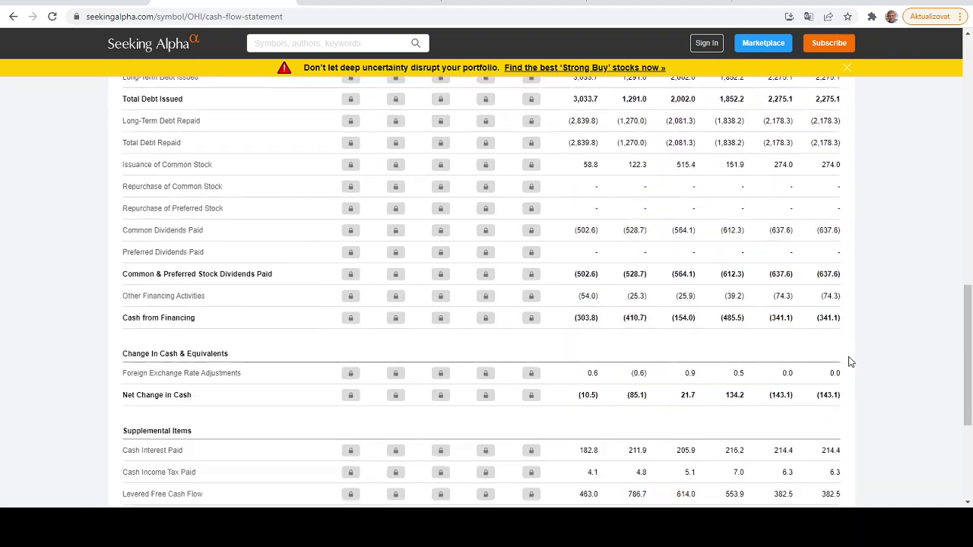
{"action": "scroll", "coordinate": [851, 362], "scroll_direction": "down", "scroll_amount": 3}
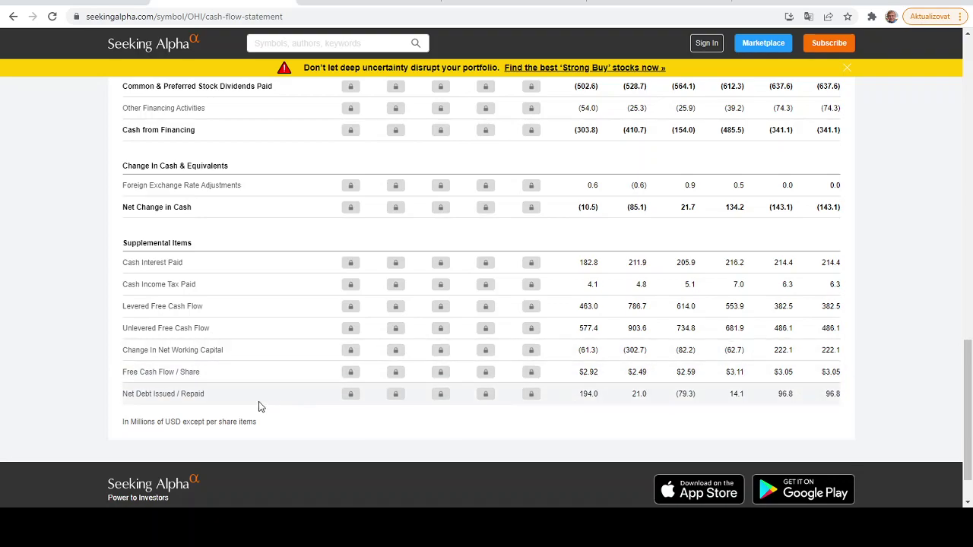
Switch to the OHI quote on Finviz and review its weekly price chart and fundamentals table.
{"action": "scroll", "coordinate": [259, 405], "scroll_direction": "up", "scroll_amount": 20}
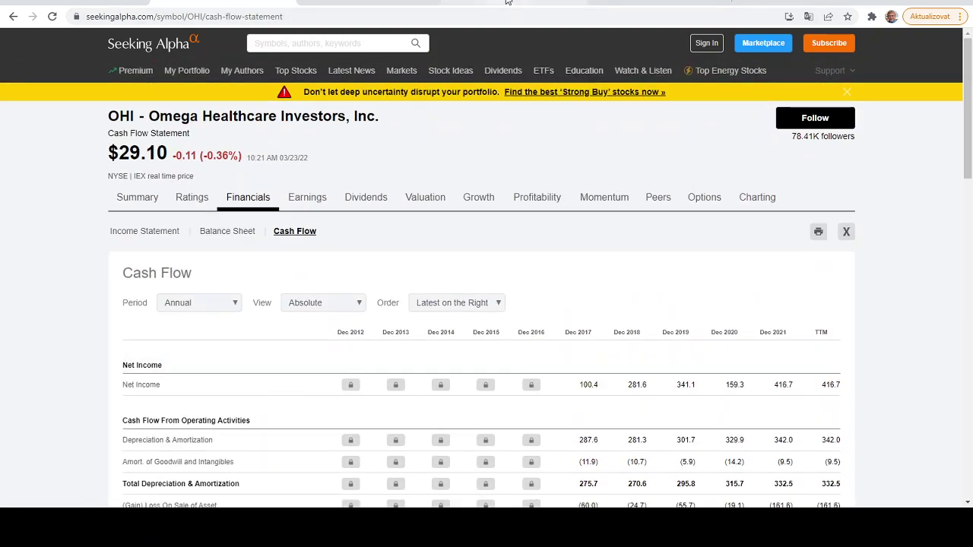
{"action": "left_click", "coordinate": [508, 2]}
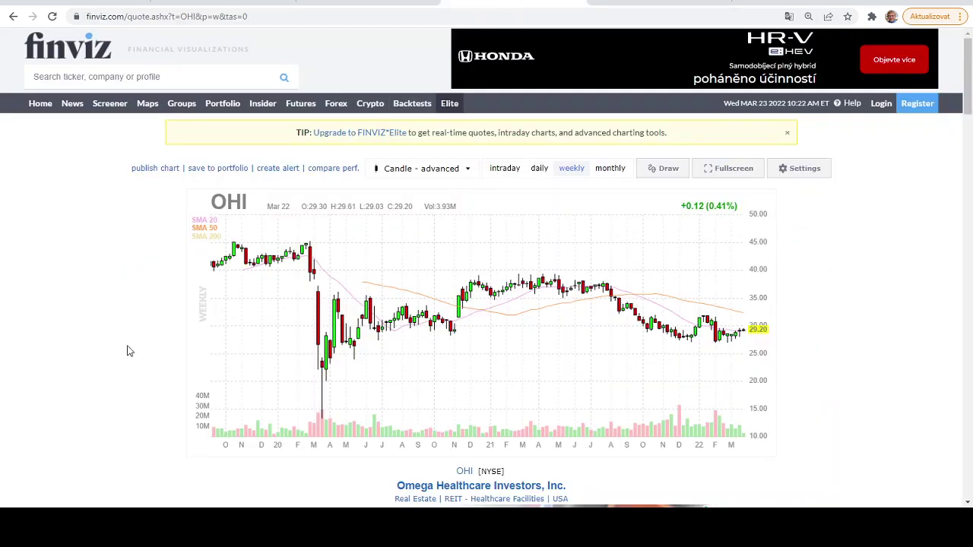
{"action": "scroll", "coordinate": [126, 357], "scroll_direction": "down", "scroll_amount": 4}
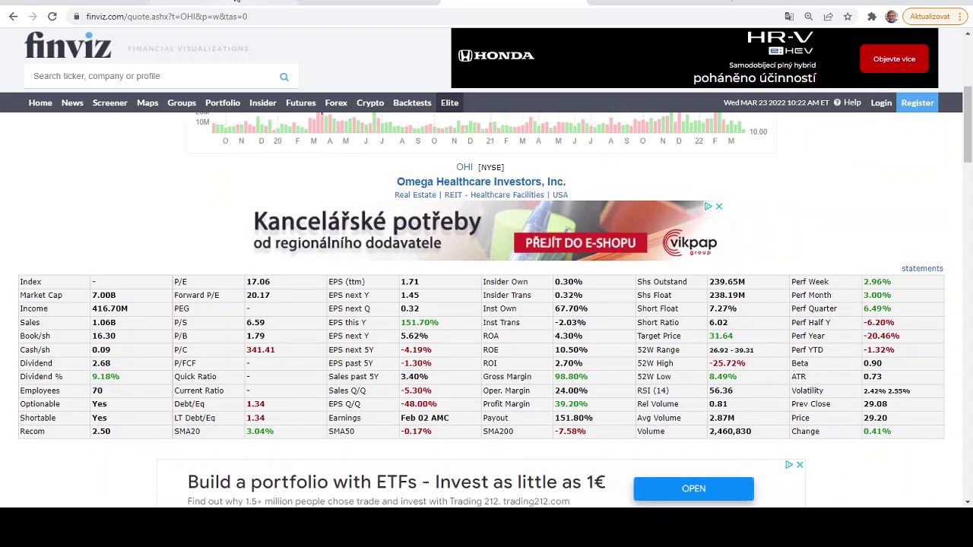
Return to OHI on Seeking Alpha and examine its dividend growth rates against the sector median.
{"action": "left_click", "coordinate": [225, 4]}
{"action": "scroll", "coordinate": [61, 282], "scroll_direction": "down", "scroll_amount": 1}
{"action": "scroll", "coordinate": [61, 282], "scroll_direction": "up", "scroll_amount": 1}
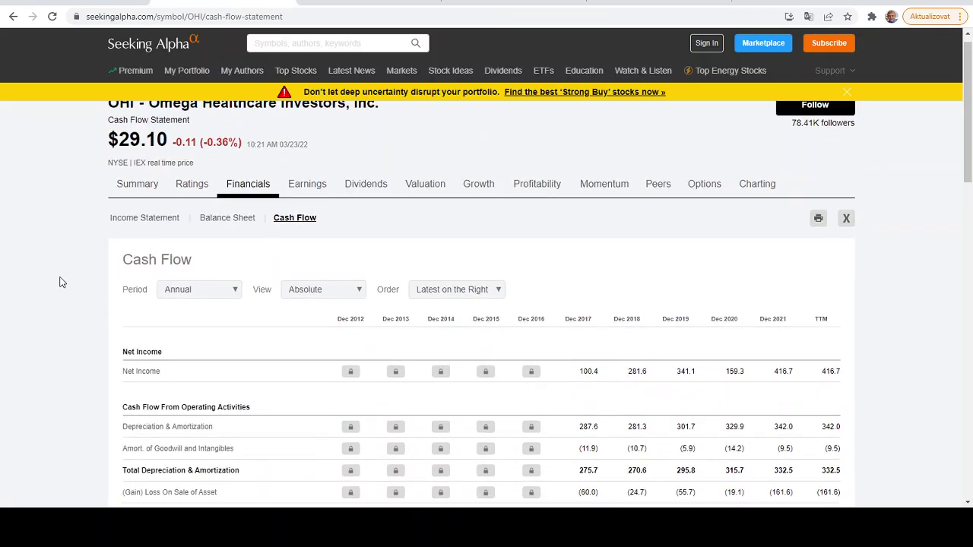
{"action": "left_click", "coordinate": [380, 201]}
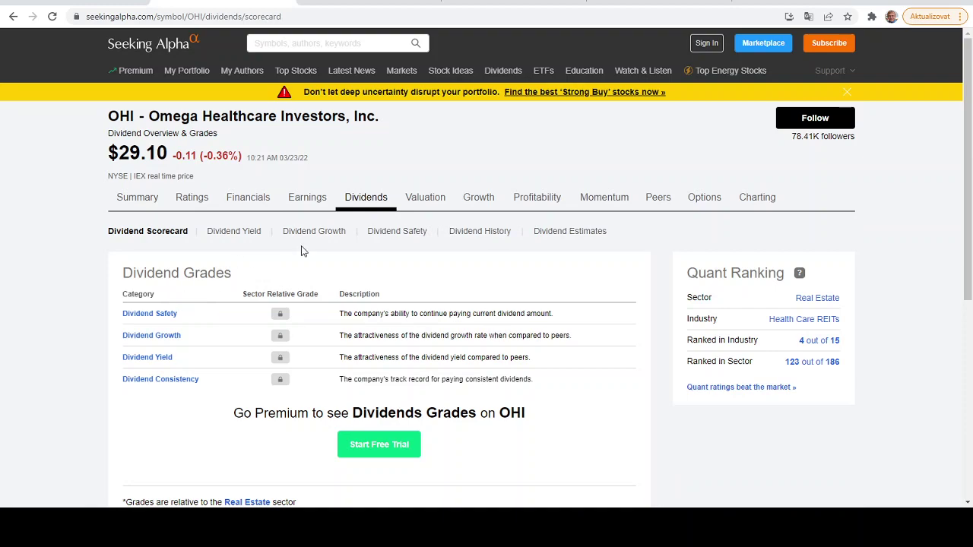
{"action": "left_click", "coordinate": [323, 236]}
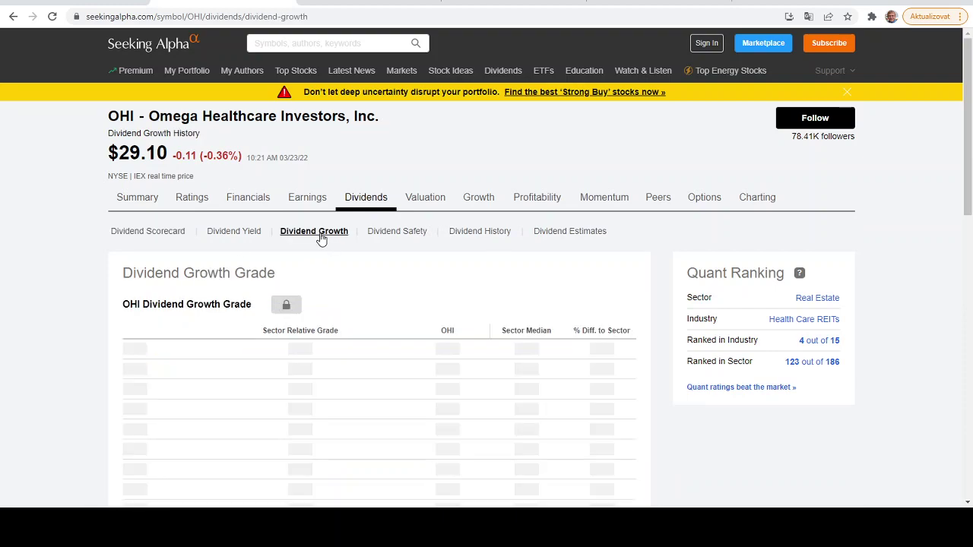
{"action": "scroll", "coordinate": [23, 314], "scroll_direction": "down", "scroll_amount": 3}
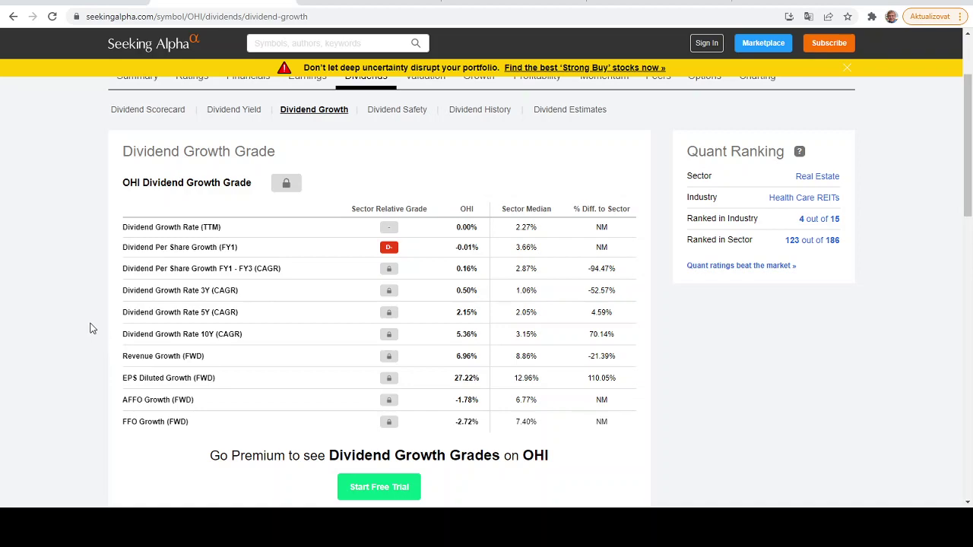
{"action": "scroll", "coordinate": [90, 329], "scroll_direction": "up", "scroll_amount": 2}
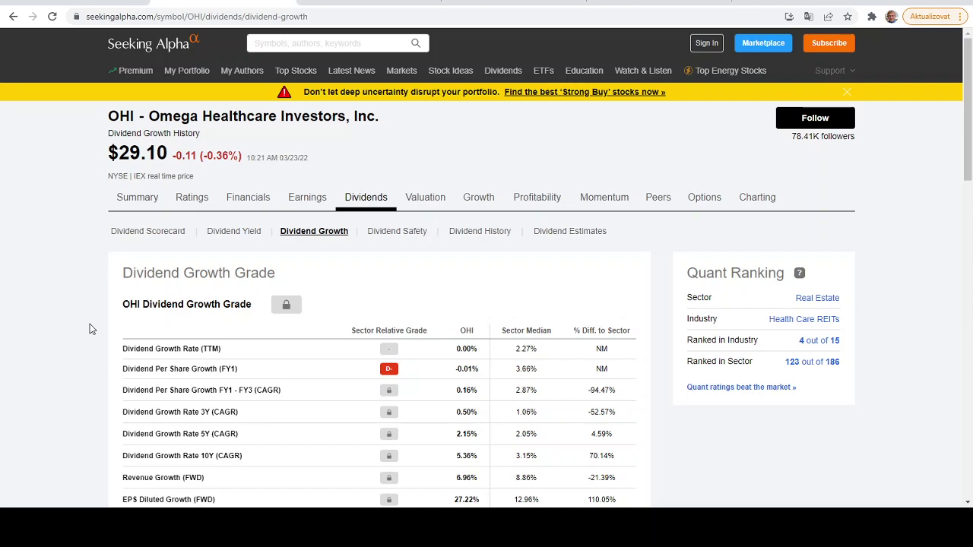
Open OHI's summary on Seeking Alpha, then review its weekly price chart on Finviz.
{"action": "left_click", "coordinate": [135, 203]}
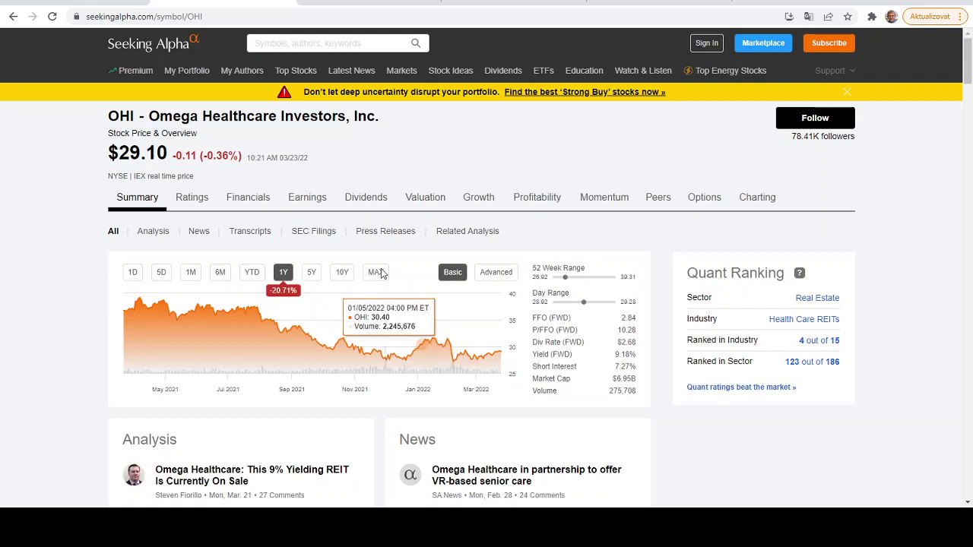
{"action": "left_click", "coordinate": [481, 2]}
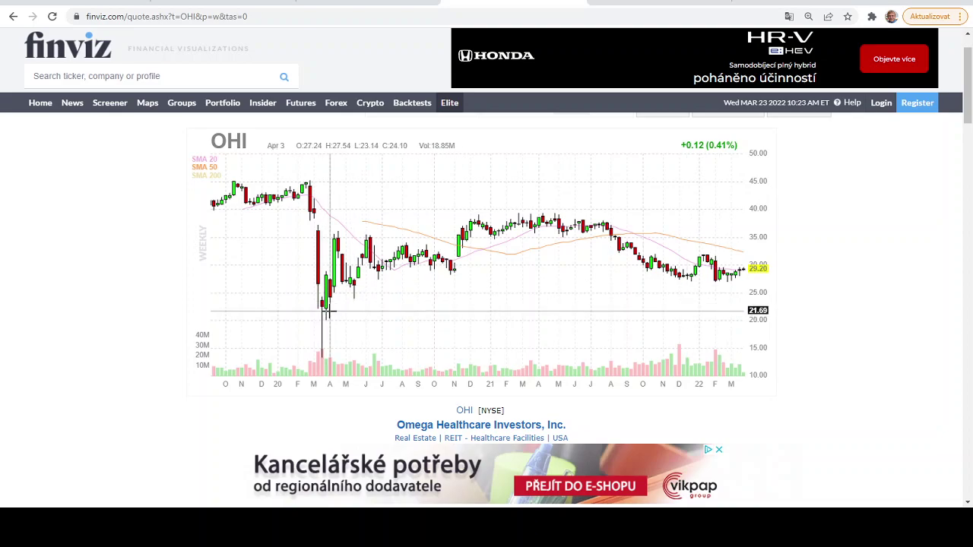
Switch to the Excel valuation workbook and check OHI's discounted cash flow sheet, including the value after debt, then return to the company table.
{"action": "left_click", "coordinate": [179, 3]}
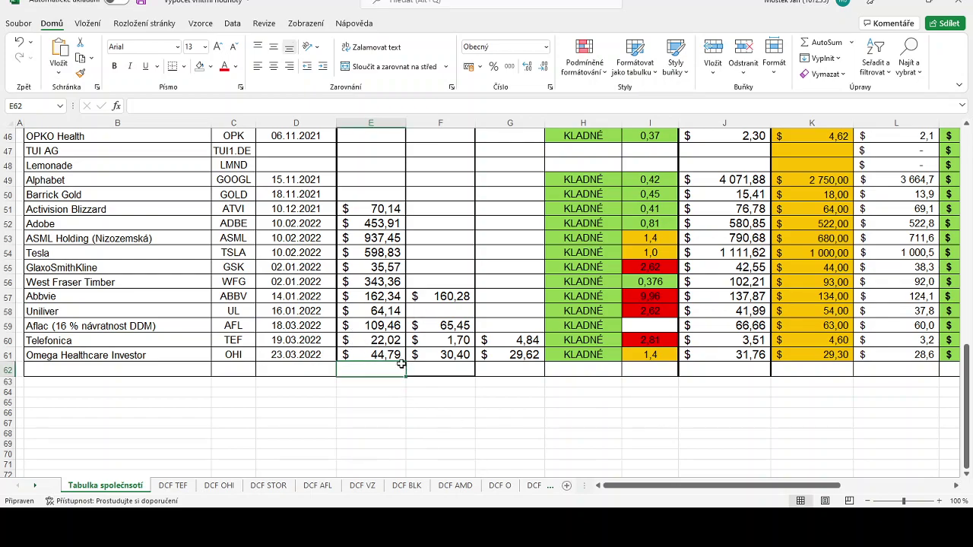
{"action": "scroll", "coordinate": [380, 353], "scroll_direction": "up", "scroll_amount": 15}
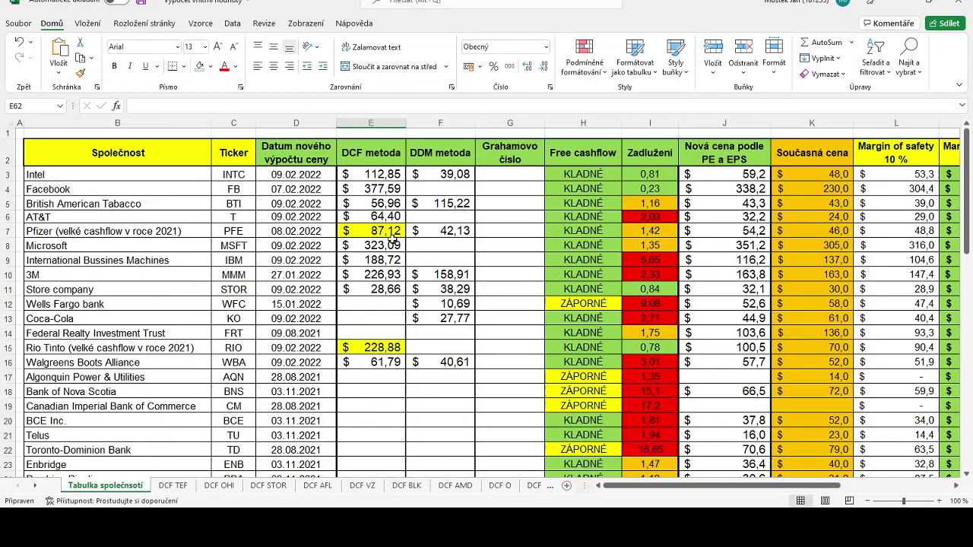
{"action": "scroll", "coordinate": [393, 238], "scroll_direction": "down", "scroll_amount": 15}
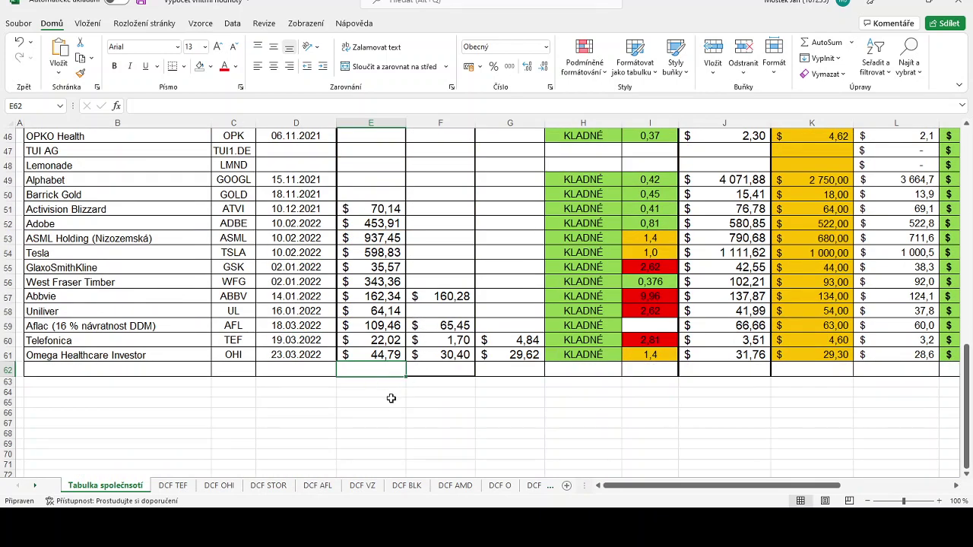
{"action": "left_click", "coordinate": [216, 486]}
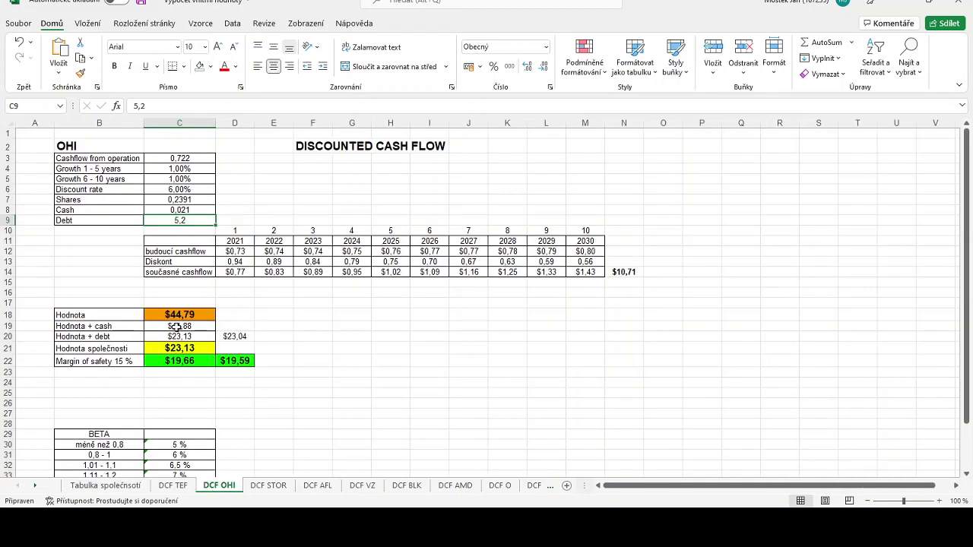
{"action": "left_click", "coordinate": [188, 338]}
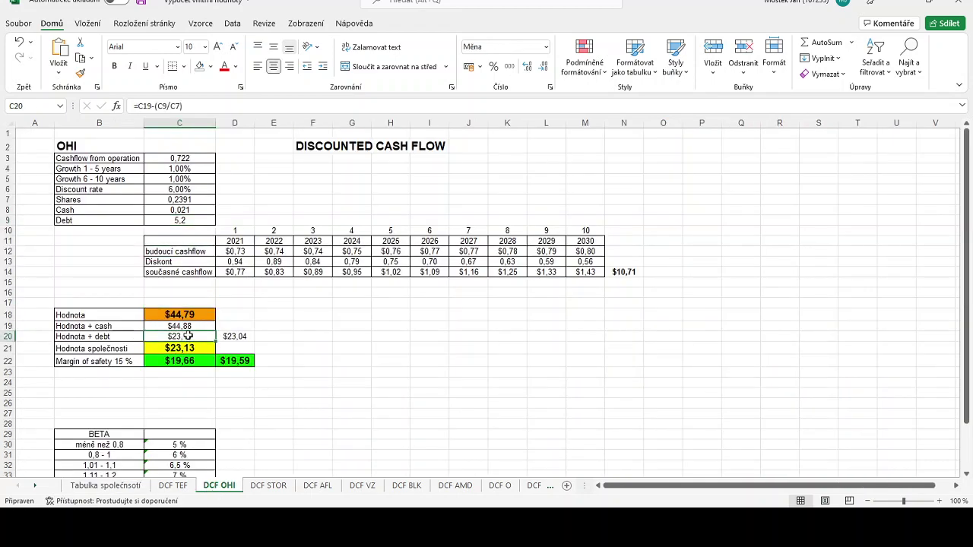
{"action": "left_click", "coordinate": [88, 487]}
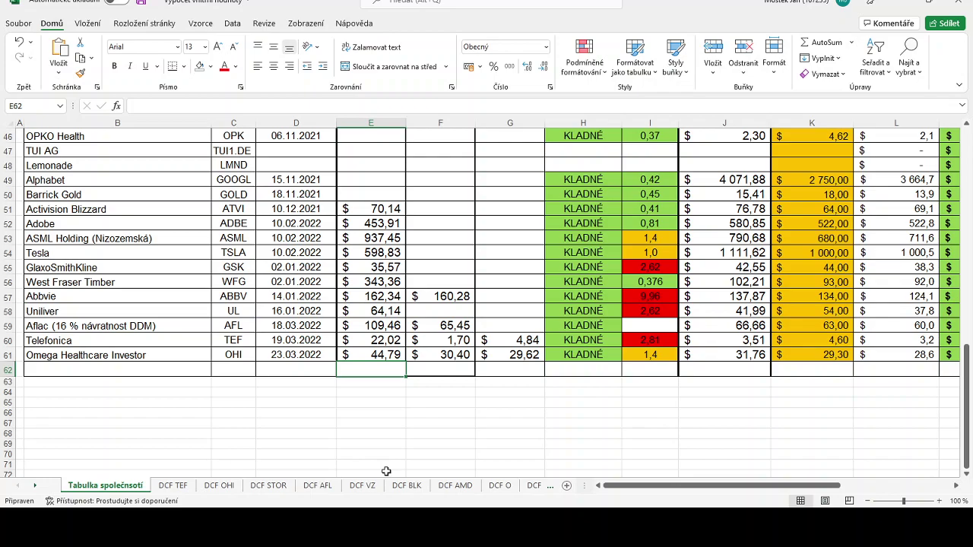
Locate the DDM metoda column in the company table and review the value for Omega Healthcare Investor.
{"action": "scroll", "coordinate": [455, 407], "scroll_direction": "up", "scroll_amount": 15}
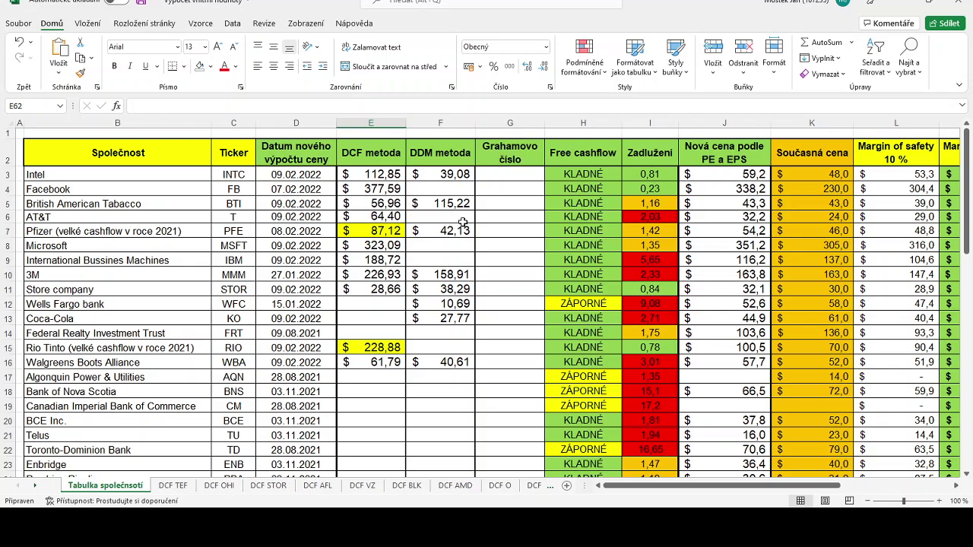
{"action": "scroll", "coordinate": [462, 222], "scroll_direction": "down", "scroll_amount": 19}
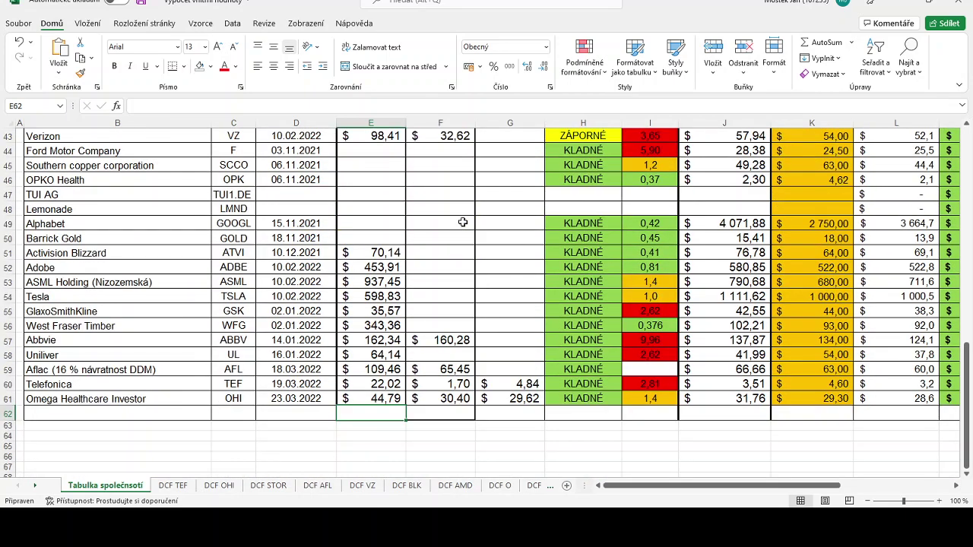
{"action": "scroll", "coordinate": [459, 241], "scroll_direction": "up", "scroll_amount": 3}
{"action": "left_click", "coordinate": [455, 209]}
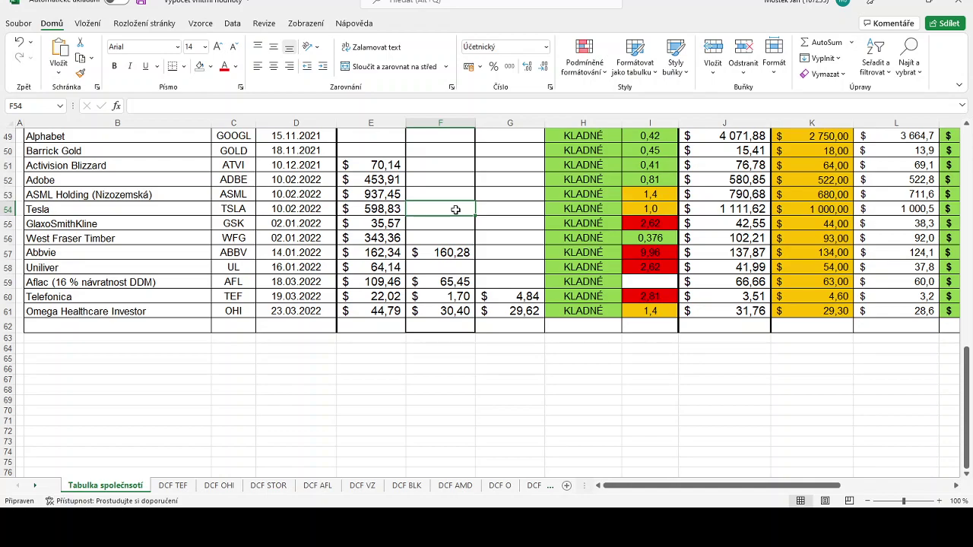
{"action": "left_click", "coordinate": [459, 308]}
{"action": "left_click", "coordinate": [434, 397]}
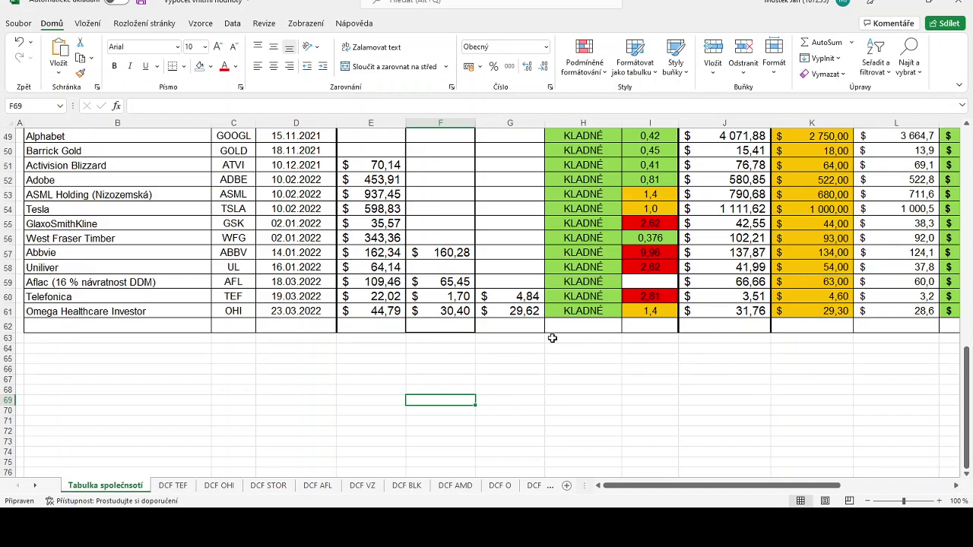
Check the Grahamovo číslo column and inspect the formula behind Omega Healthcare Investor's value.
{"action": "scroll", "coordinate": [493, 352], "scroll_direction": "up", "scroll_amount": 16}
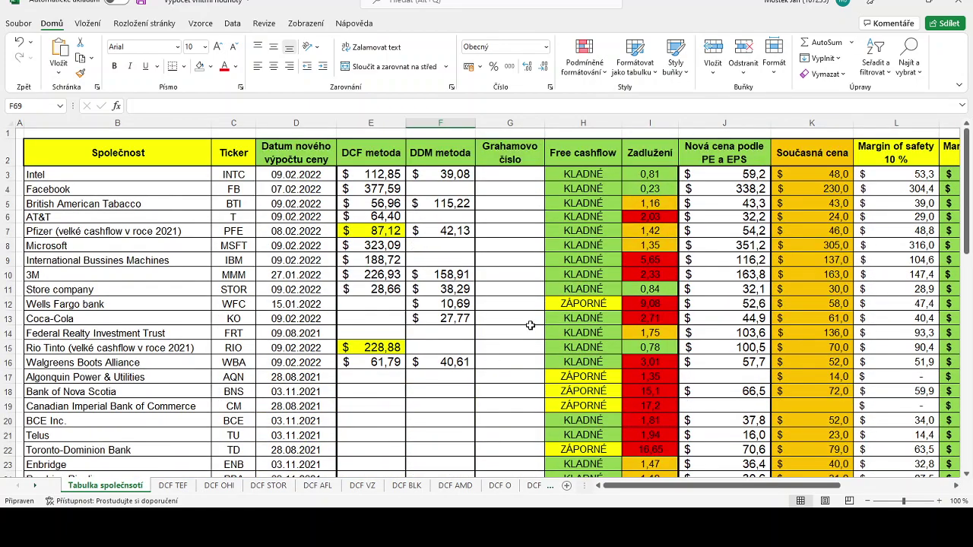
{"action": "scroll", "coordinate": [531, 327], "scroll_direction": "down", "scroll_amount": 18}
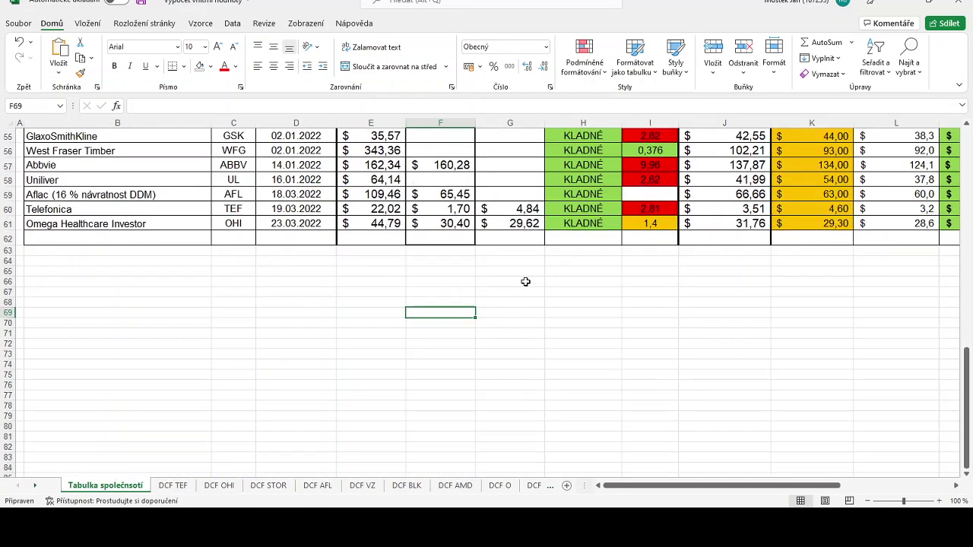
{"action": "left_click", "coordinate": [525, 280]}
{"action": "scroll", "coordinate": [525, 330], "scroll_direction": "up", "scroll_amount": 2}
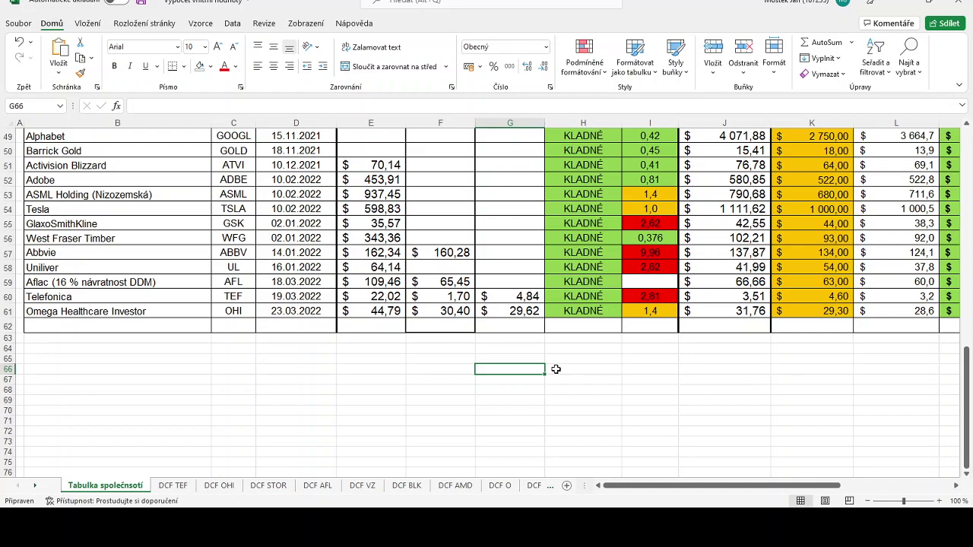
{"action": "left_click", "coordinate": [531, 312]}
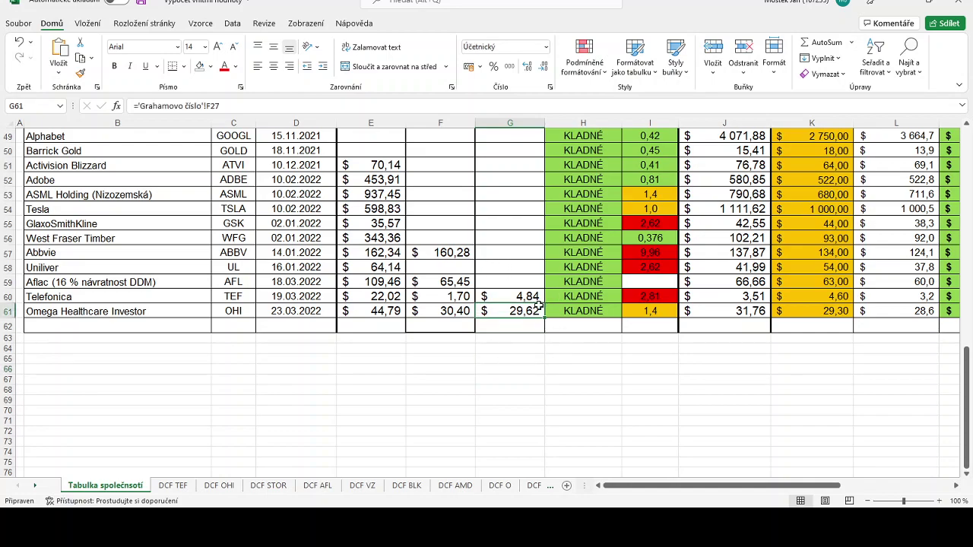
{"action": "left_click", "coordinate": [516, 360]}
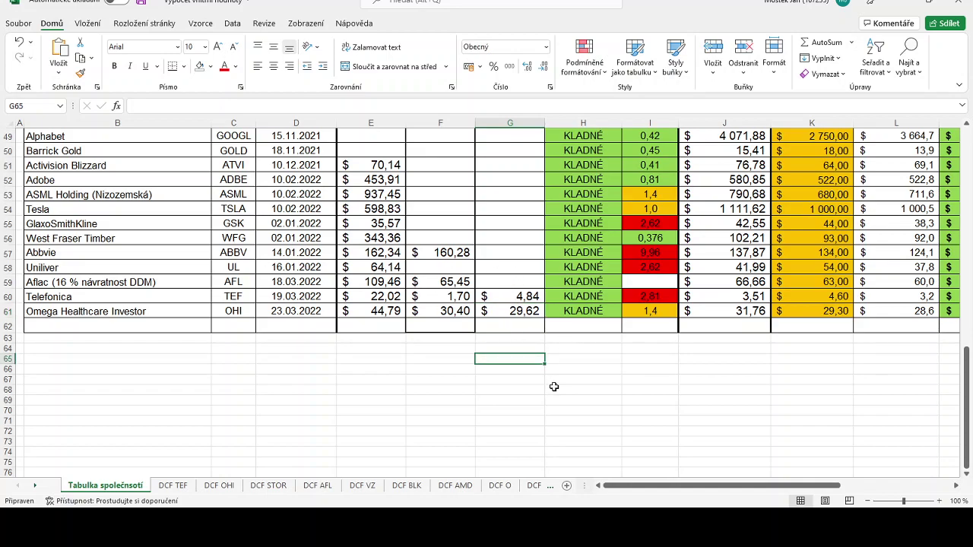
Review Omega Healthcare Investor's free cash flow rating and its indebtedness figure in the company table.
{"action": "left_click", "coordinate": [589, 311]}
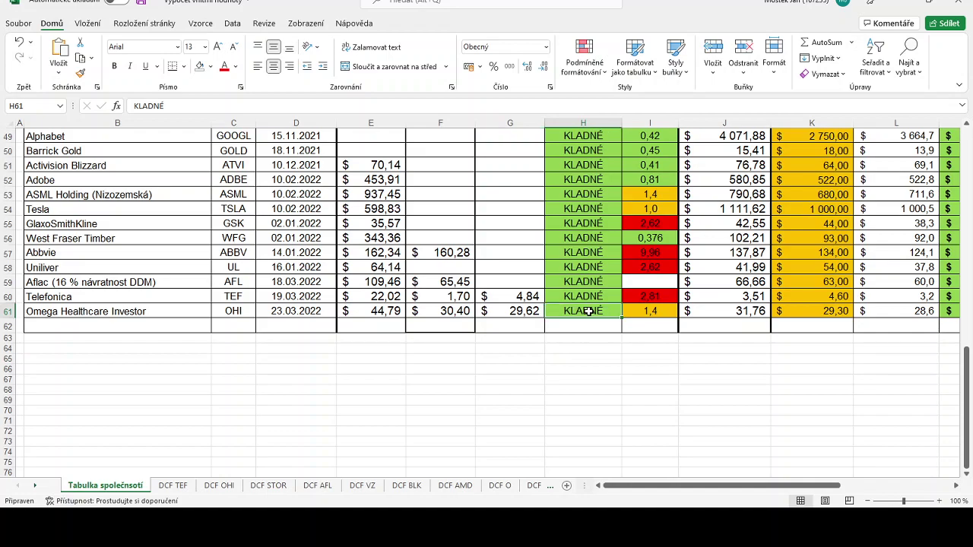
{"action": "left_click", "coordinate": [653, 308]}
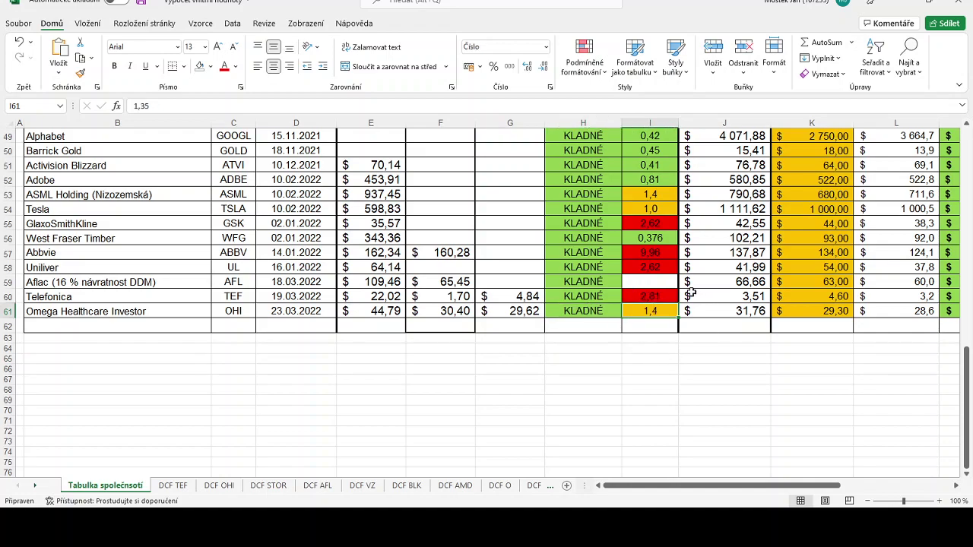
{"action": "left_click", "coordinate": [652, 373]}
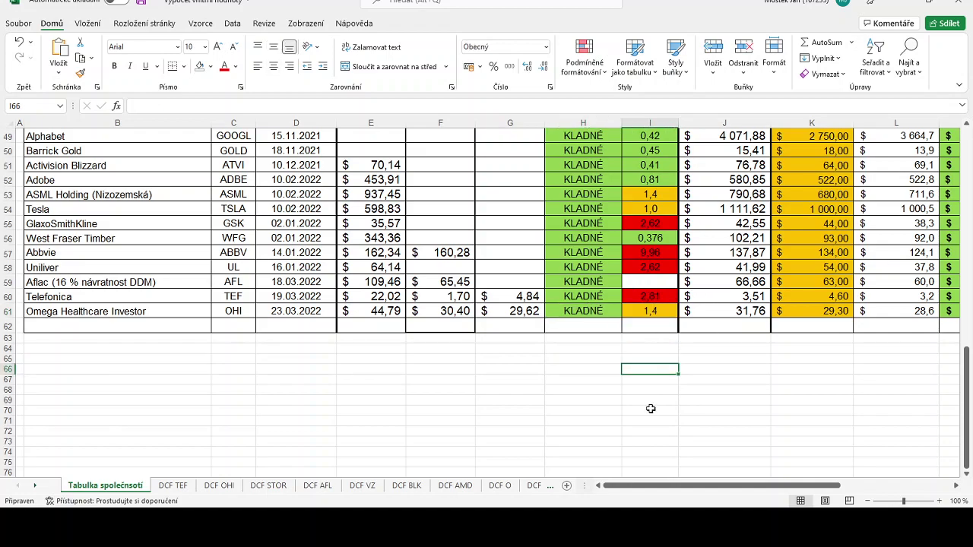
{"action": "left_click", "coordinate": [664, 310]}
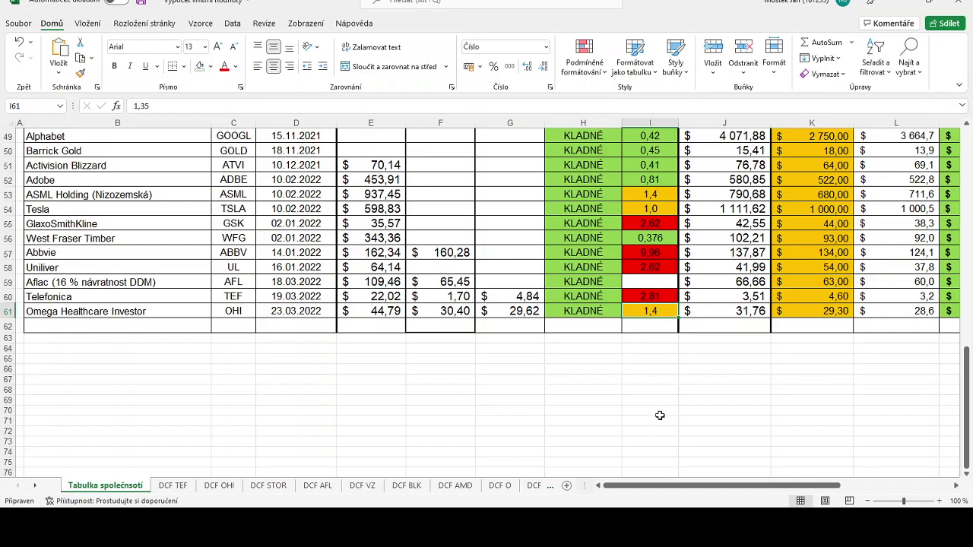
Inspect Omega Healthcare Investor's new price based on PE and EPS and its price with a 10 % margin of safety.
{"action": "left_click", "coordinate": [743, 311]}
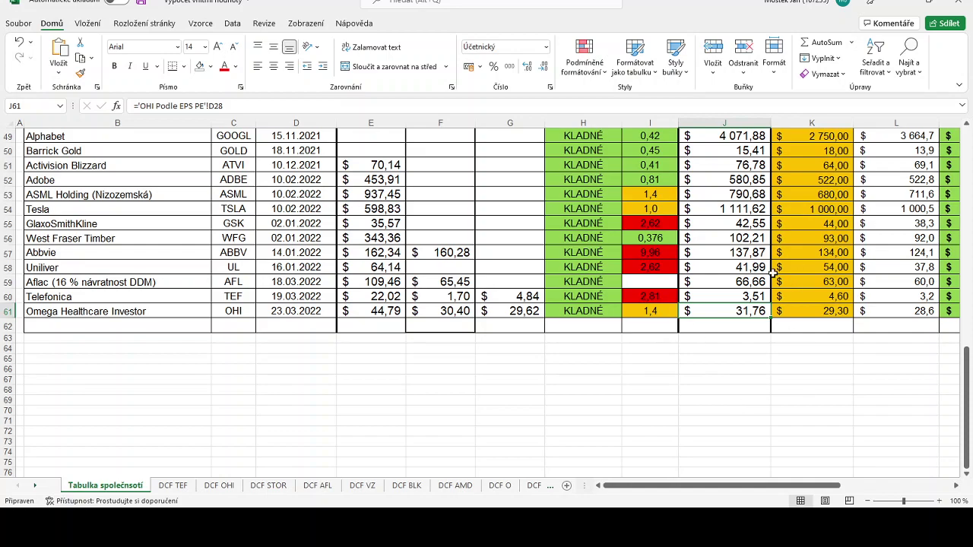
{"action": "left_click", "coordinate": [712, 398]}
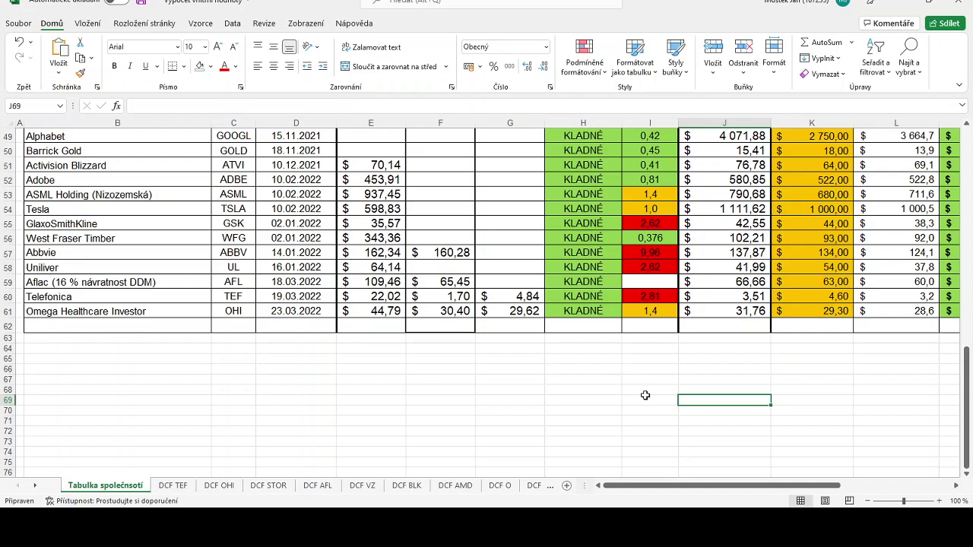
{"action": "left_click", "coordinate": [928, 309]}
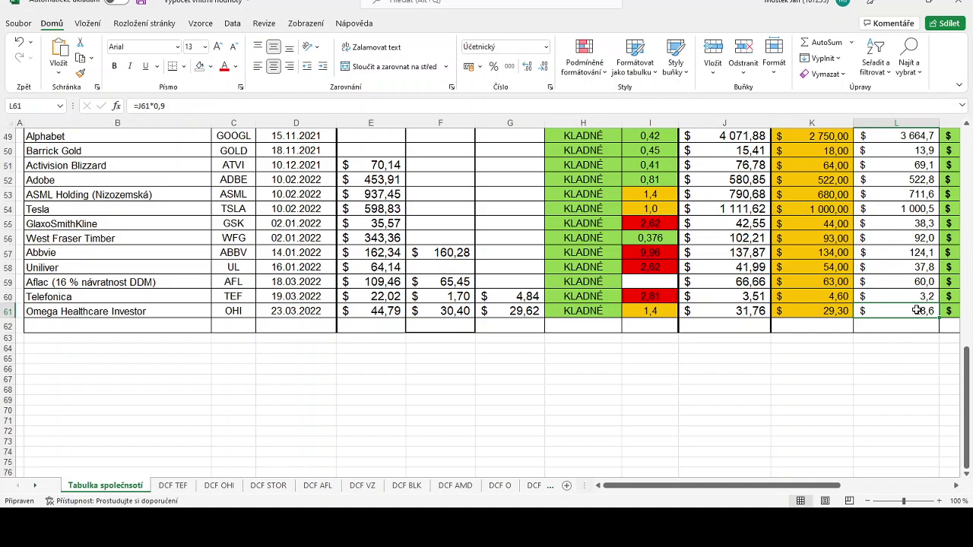
{"action": "left_click", "coordinate": [880, 368]}
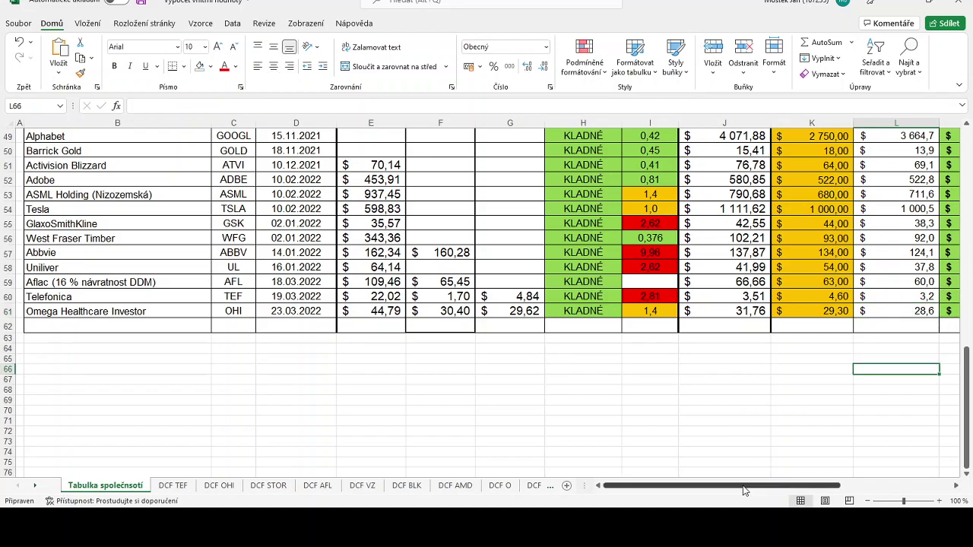
{"action": "left_click_drag", "start_coordinate": [747, 488], "coordinate": [690, 489]}
{"action": "left_click", "coordinate": [740, 310]}
{"action": "left_click", "coordinate": [582, 402]}
{"action": "scroll", "coordinate": [579, 406], "scroll_direction": "up", "scroll_amount": 1}
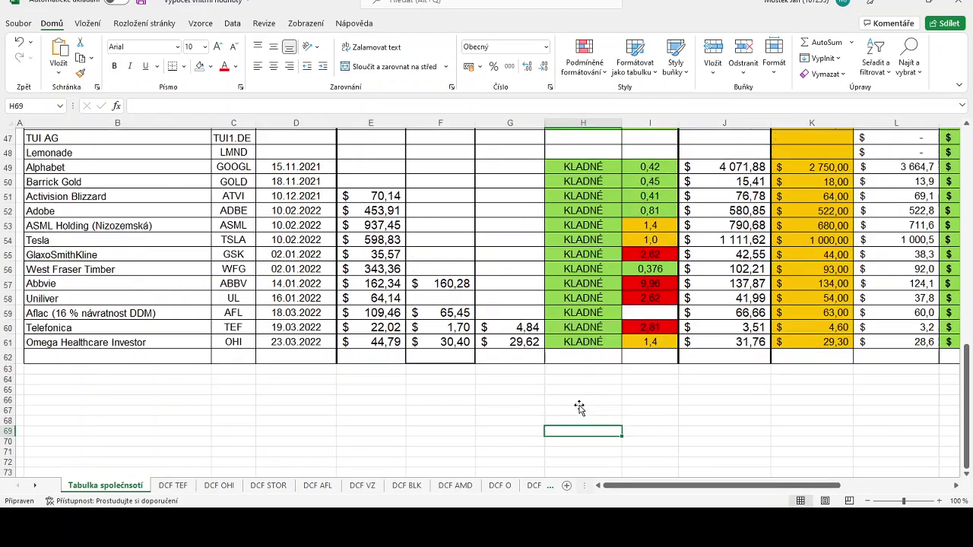